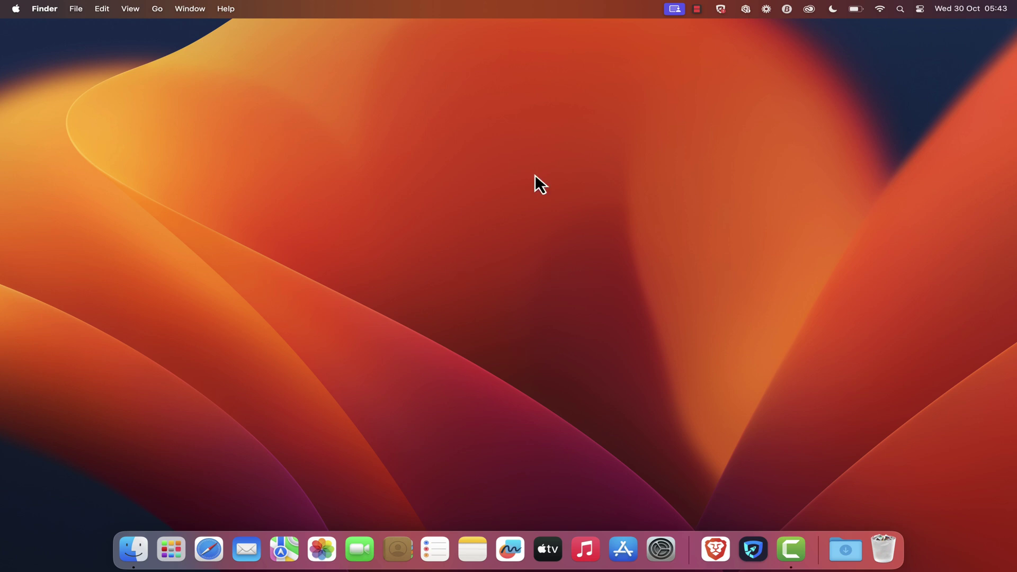
Launch Brave and search the web for 'retroactive itunes'
click(716, 549)
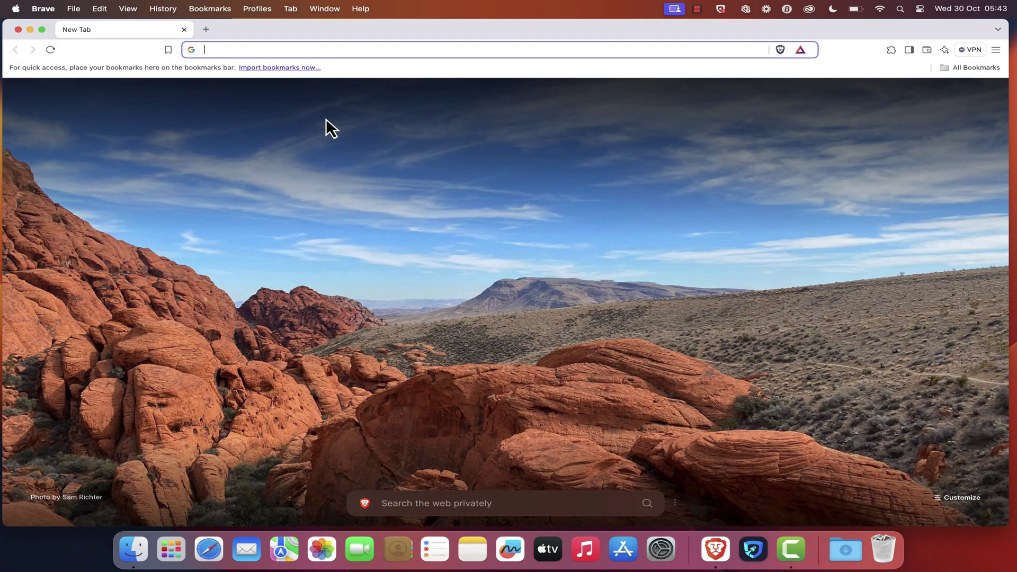
text(retro)
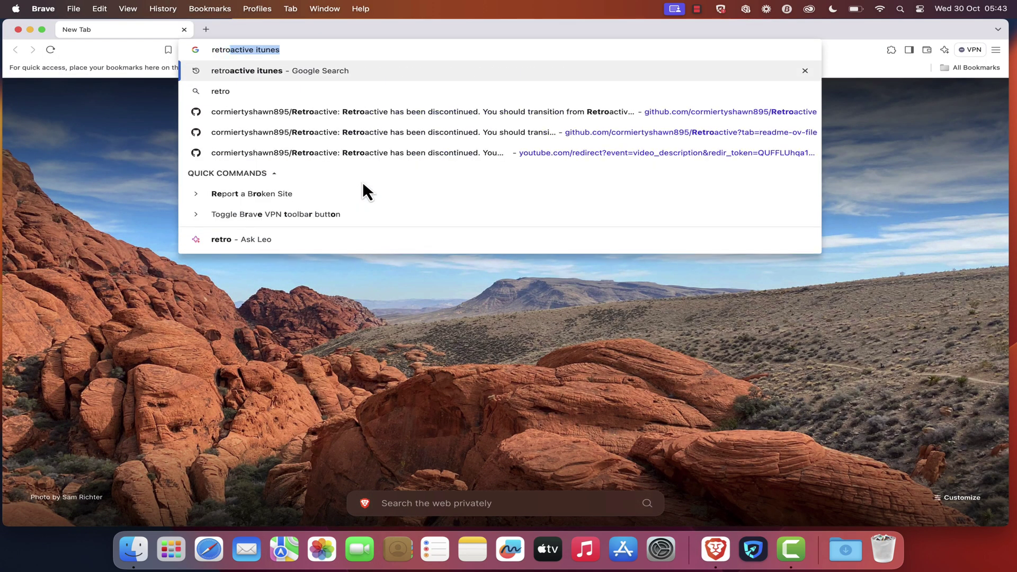
key(Return)
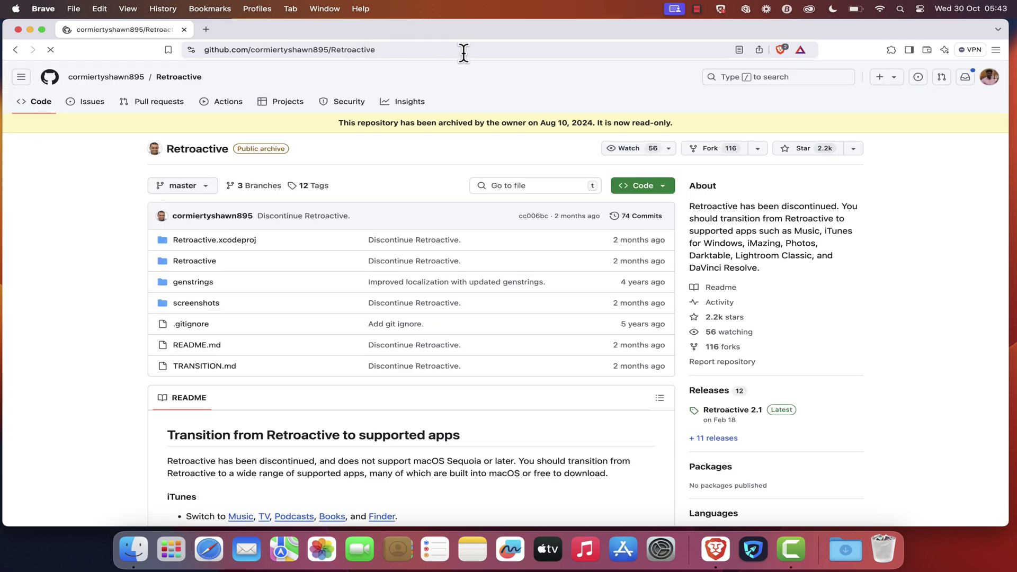
Download Retroactive.2.1.zip from the Retroactive GitHub repository into Downloads
click(464, 53)
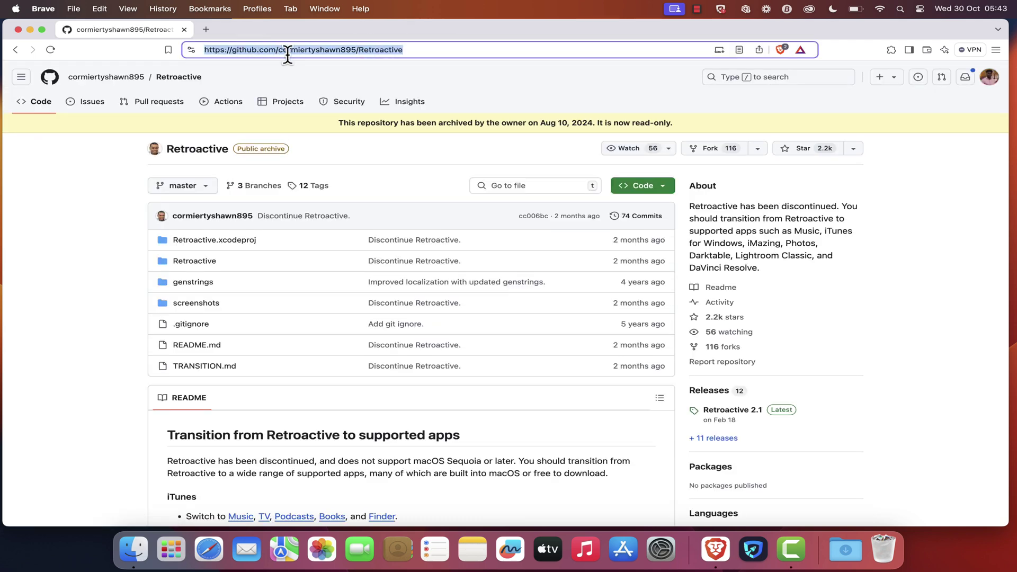
click(62, 288)
scroll(292, 428, down, 10)
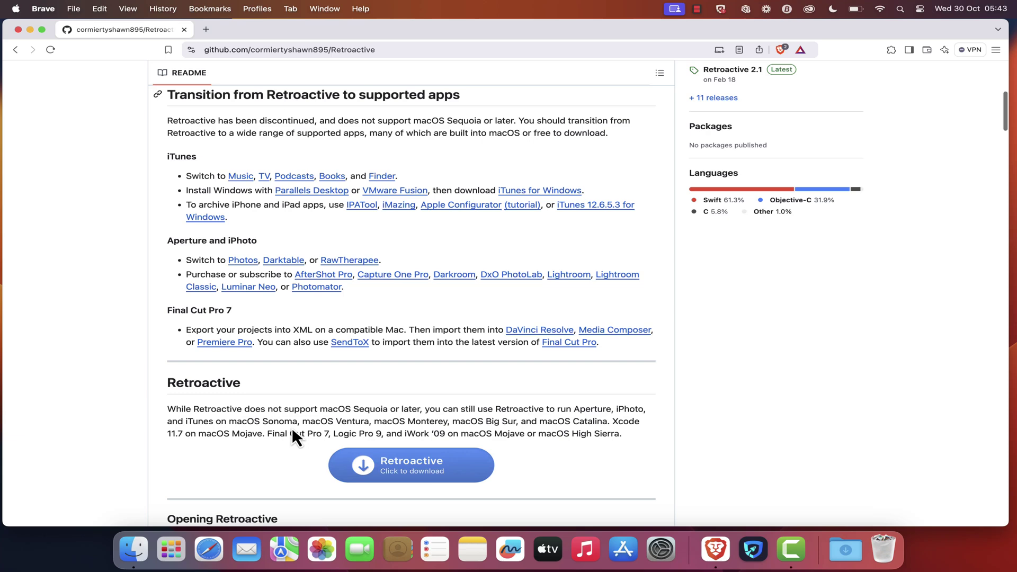
scroll(292, 430, down, 3)
click(433, 312)
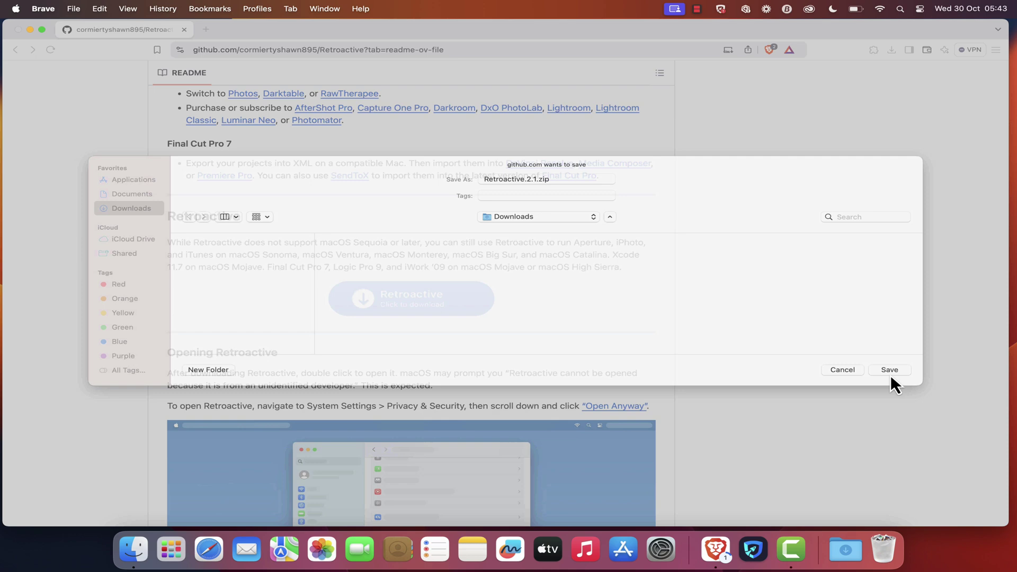
click(891, 371)
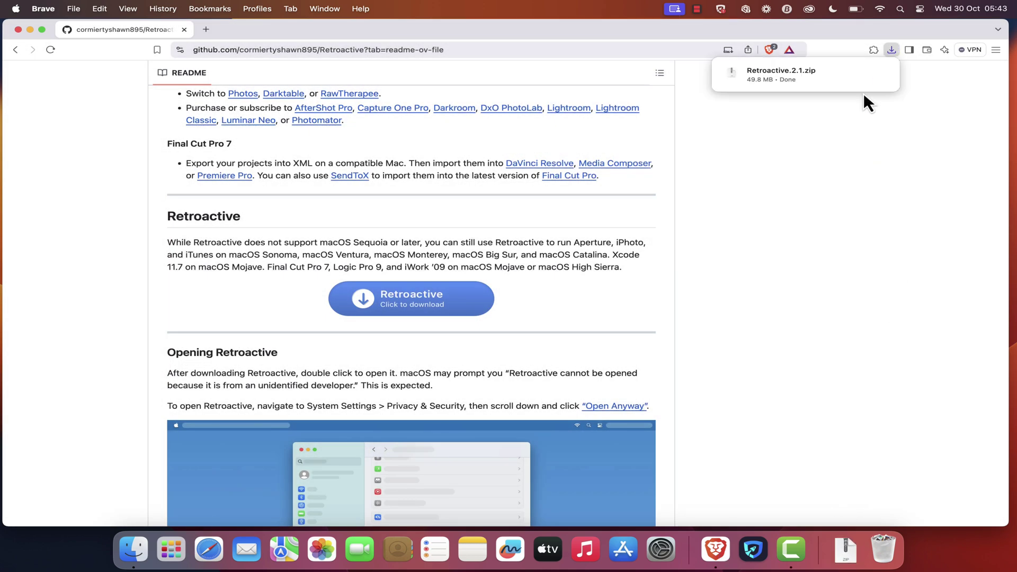
Close the GitHub browser window and extract Retroactive.2.1.zip in Downloads
click(859, 74)
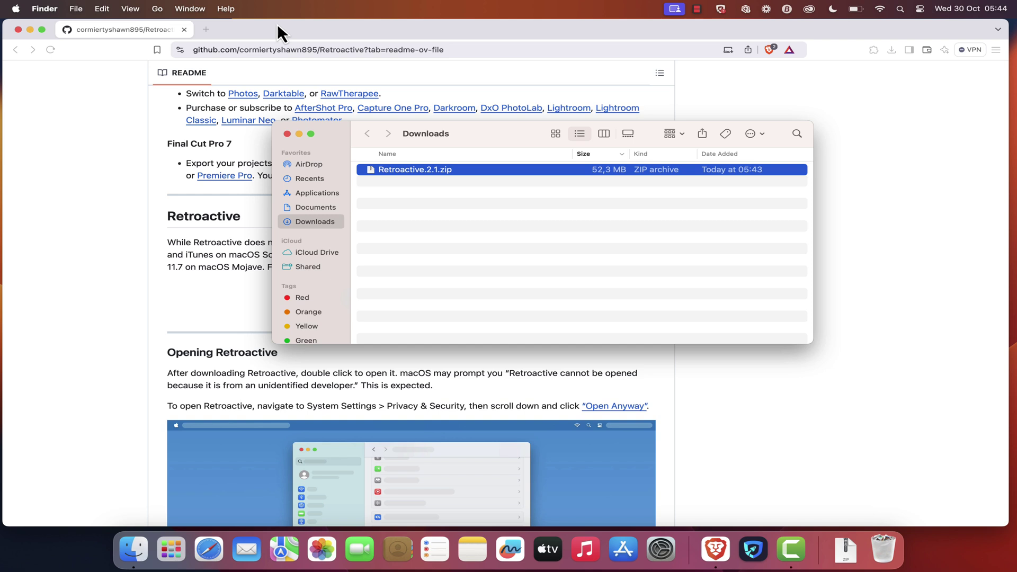
click(184, 30)
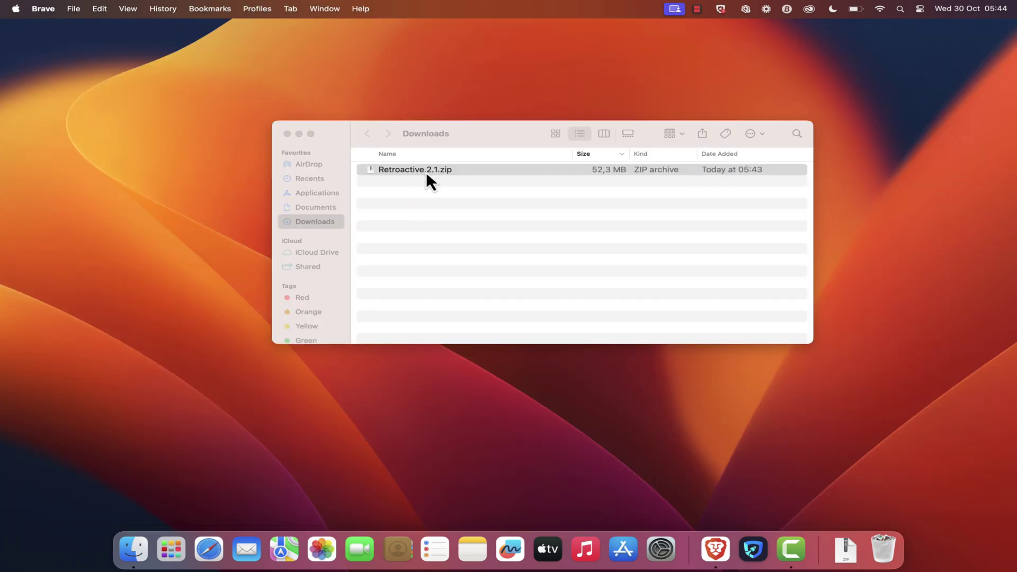
click(405, 167)
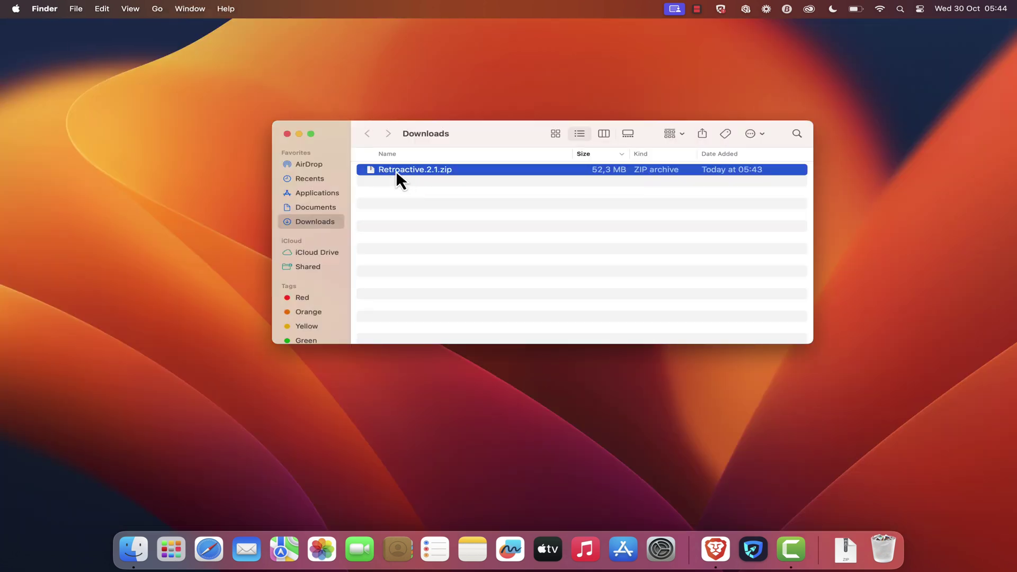
double_click(396, 170)
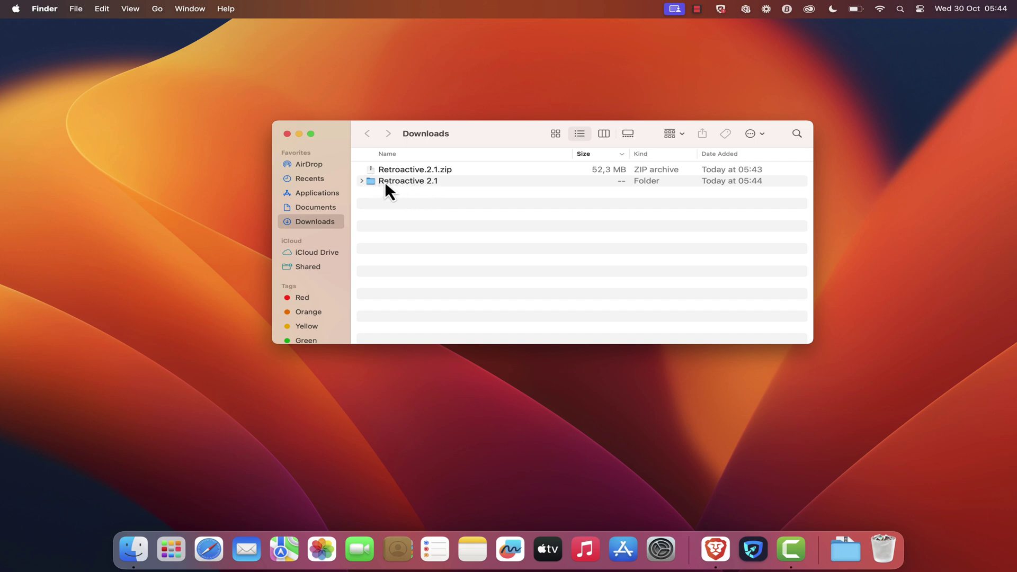
Launch the Retroactive app from the extracted Retroactive 2.1 folder
double_click(401, 181)
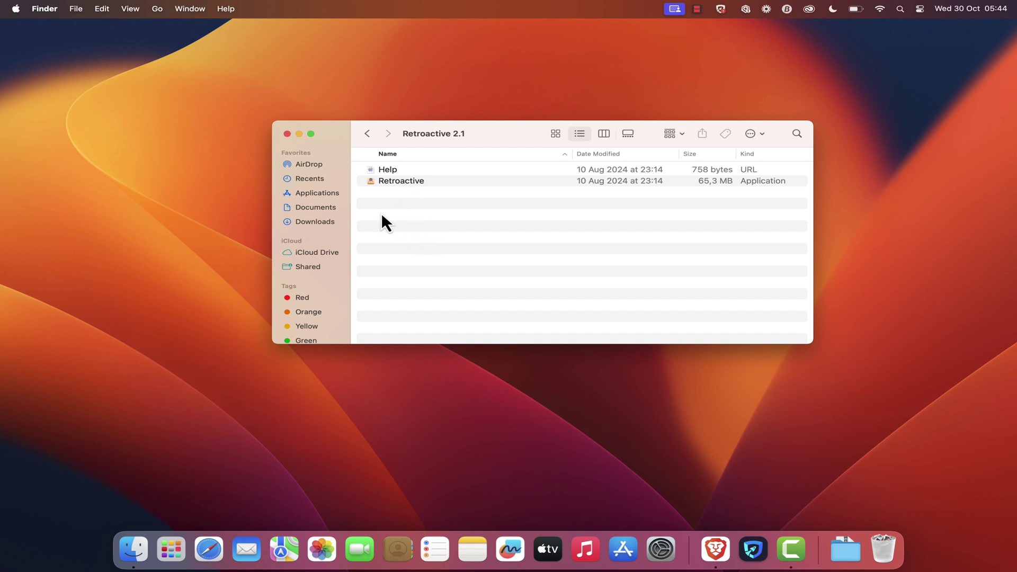
click(394, 180)
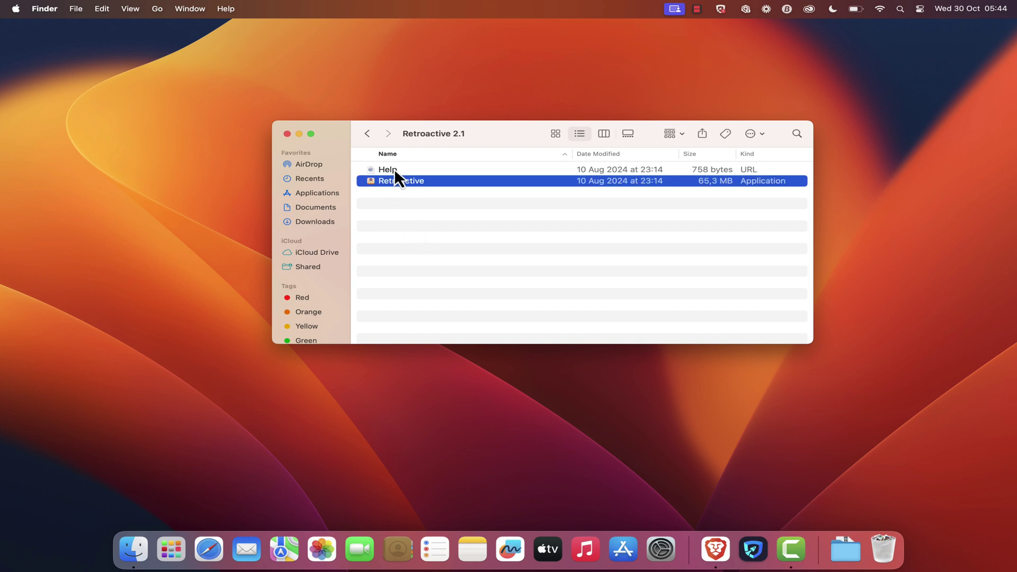
click(395, 169)
click(422, 251)
double_click(402, 181)
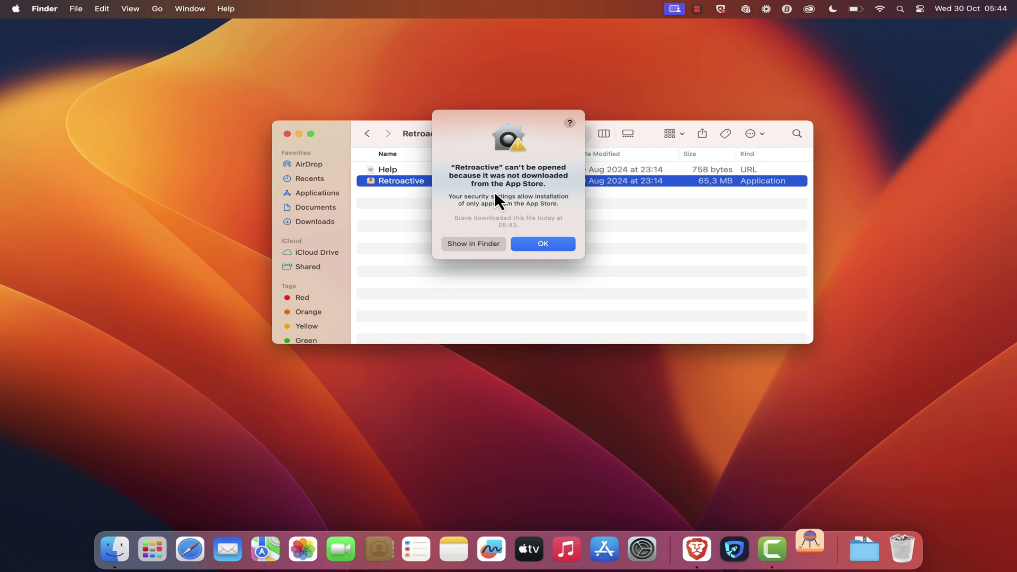
Dismiss the warning and choose Open Anyway for Retroactive under Privacy & Security in System Settings
click(559, 245)
key(super+space)
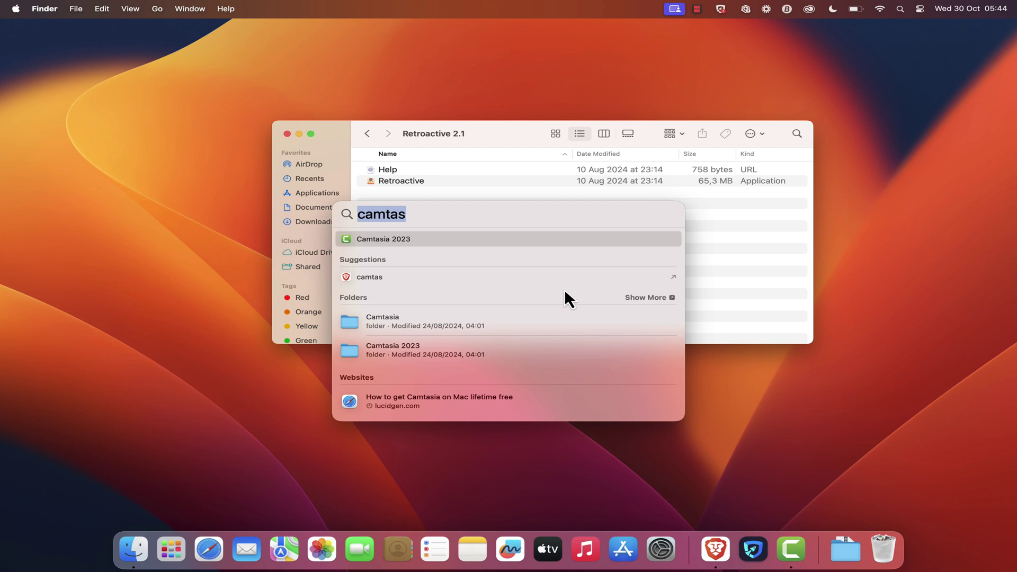
text(sys)
key(Return)
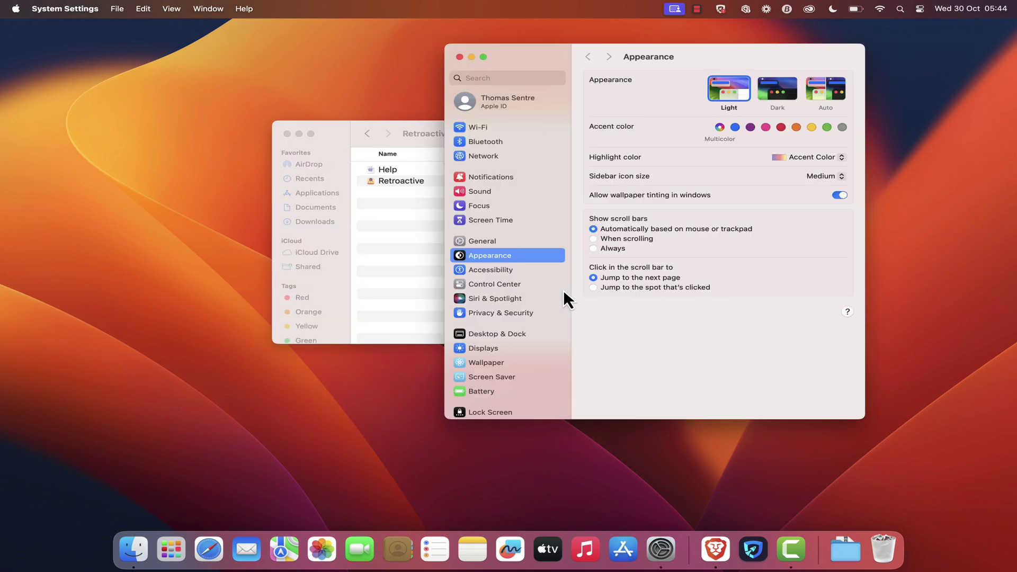
click(522, 312)
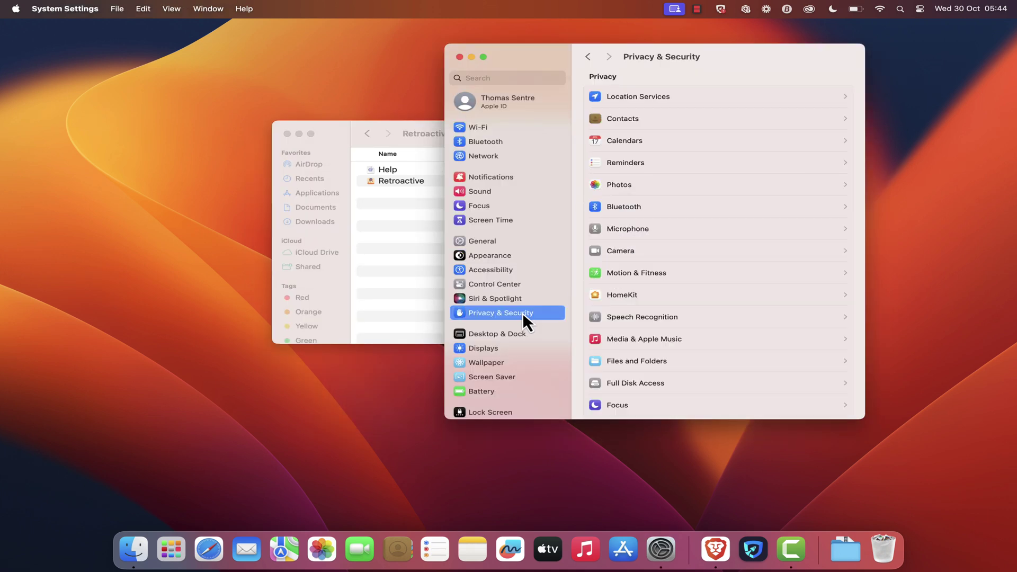
scroll(715, 316, down, 10)
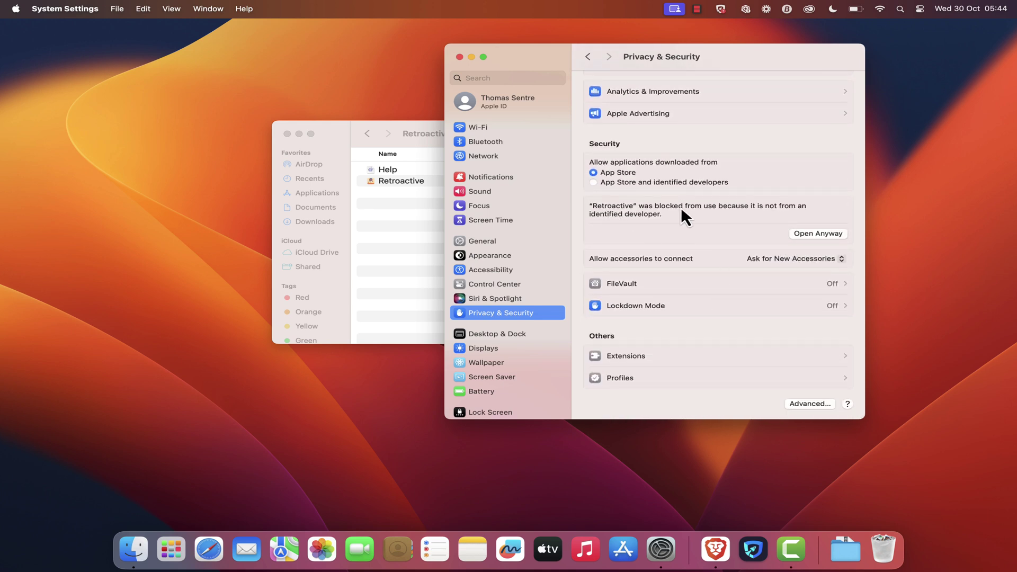
click(815, 234)
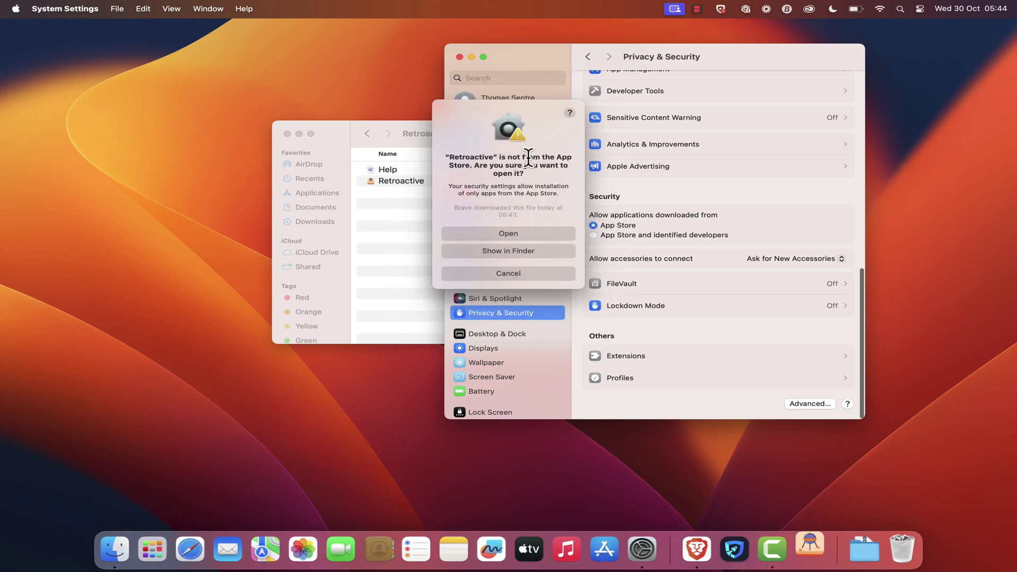
Confirm opening Retroactive, minimize System Settings and centre the Retroactive window
click(546, 233)
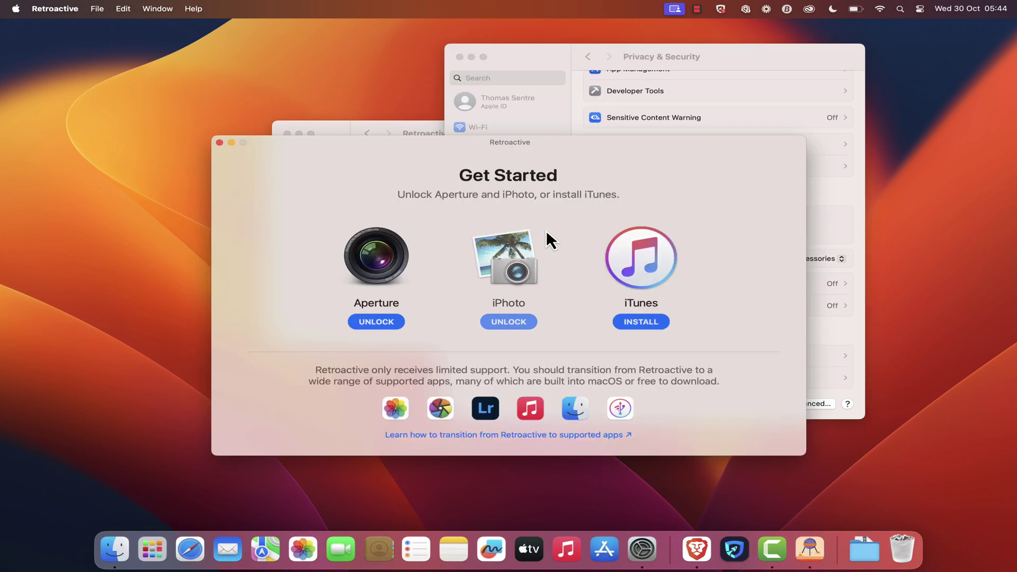
click(472, 55)
drag(505, 173, 539, 138)
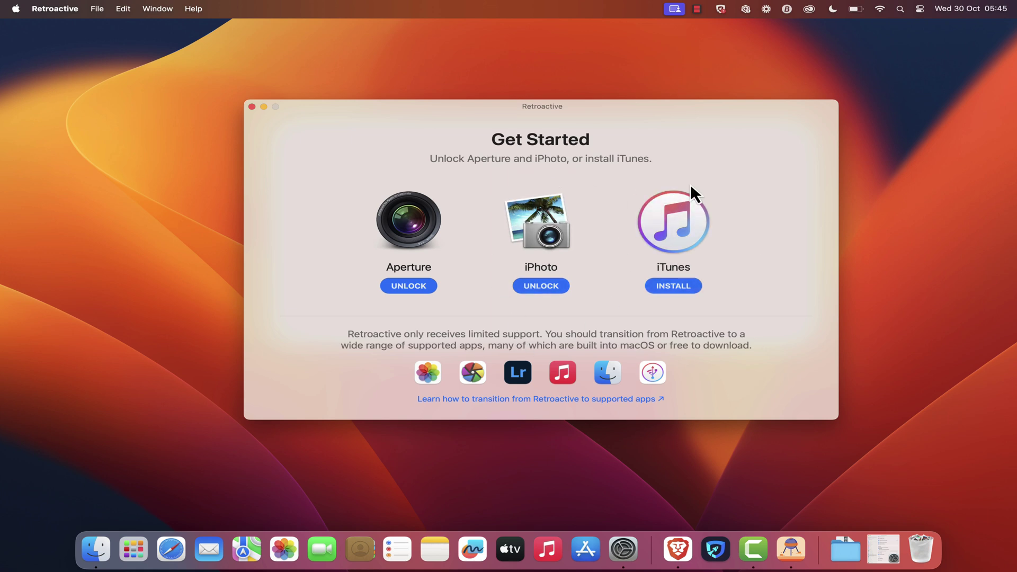
Install iTunes 12.6.5 (Ringtones and iTunes U version), authenticating with the login password
click(685, 288)
click(532, 268)
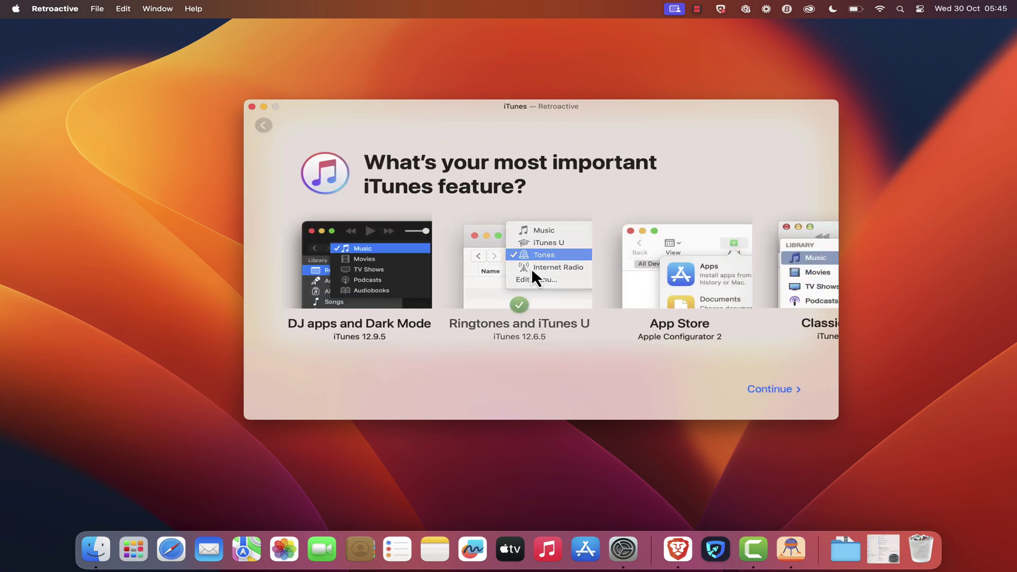
click(794, 390)
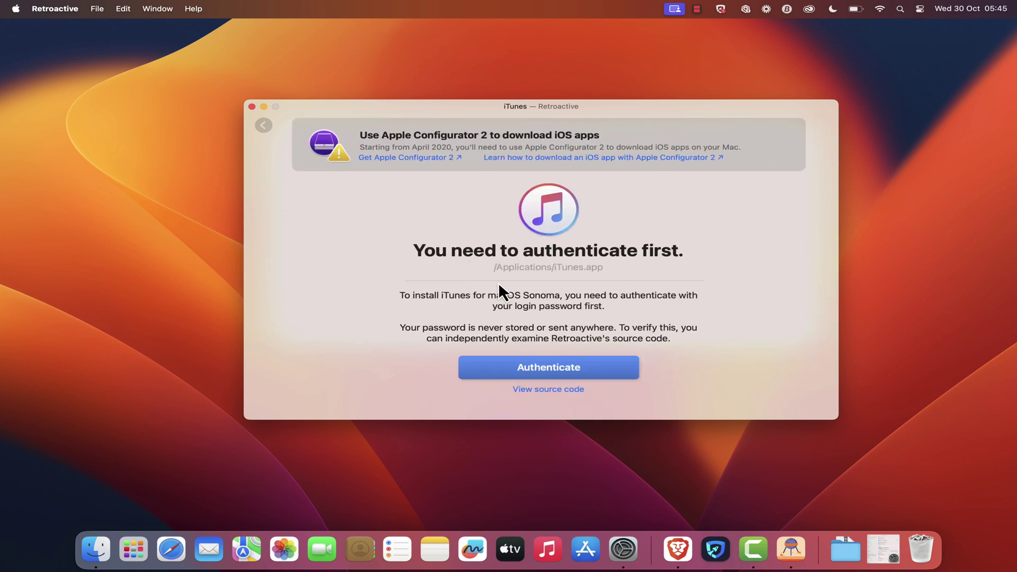
click(589, 371)
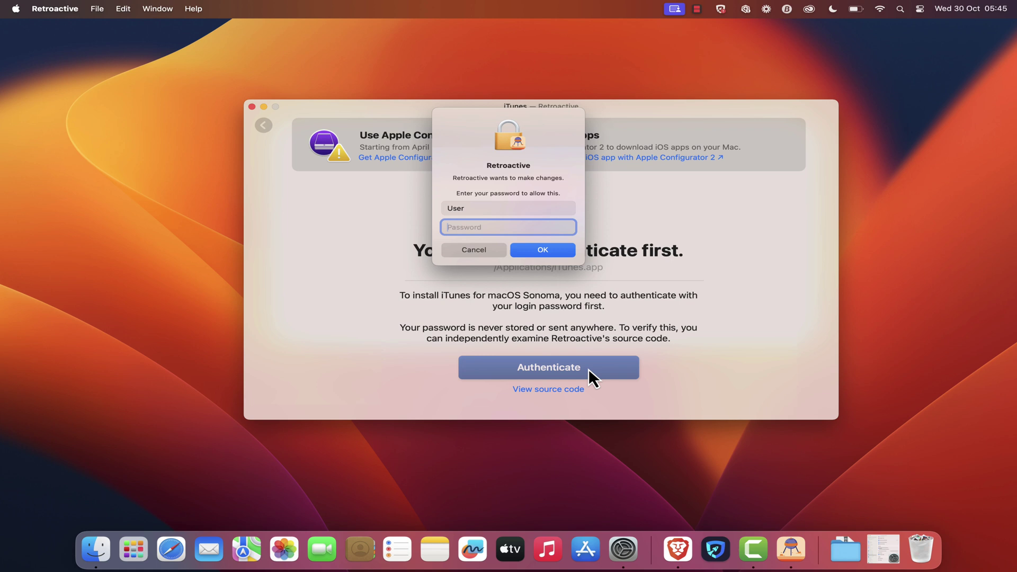
text(••••)
key(Return)
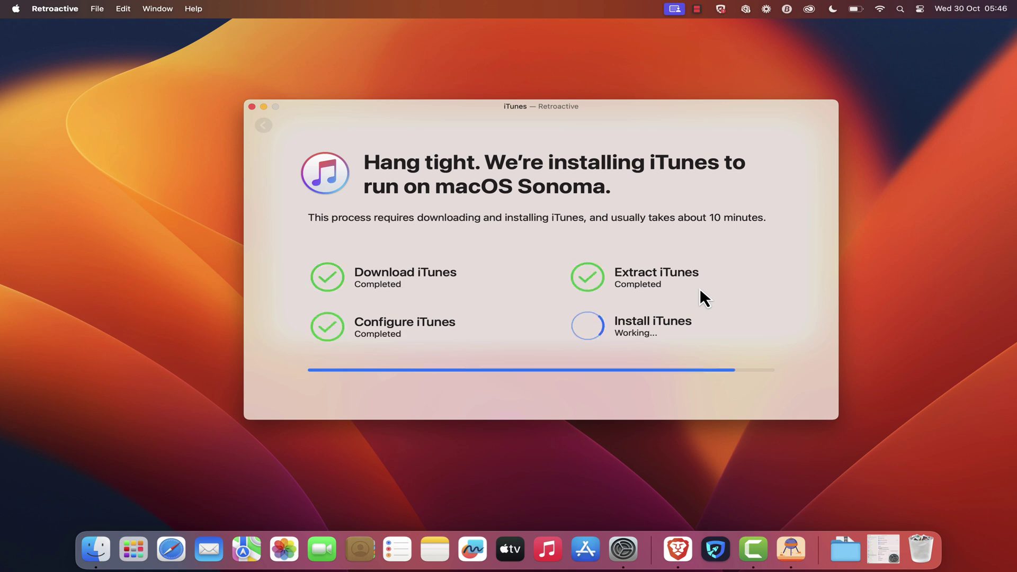
Add bash to the Full Disk Access list by dragging in the helper tile and approving with the password
click(580, 369)
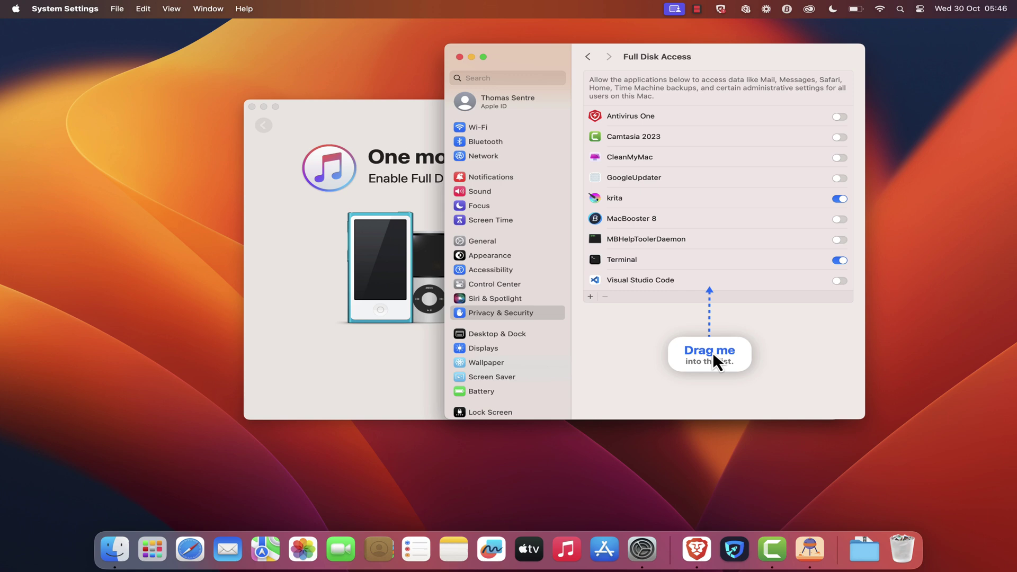
drag(713, 355, 711, 211)
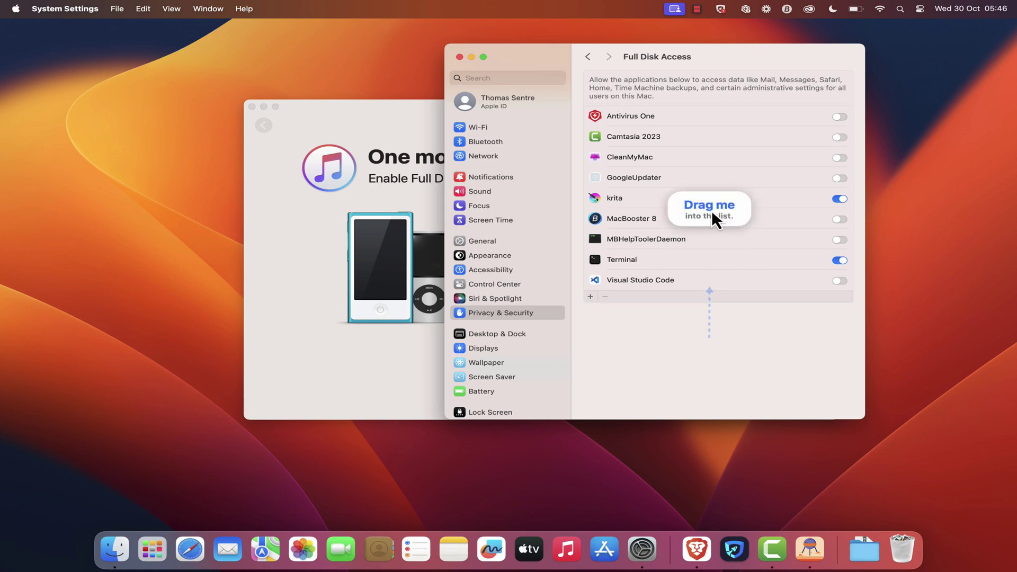
text(••)
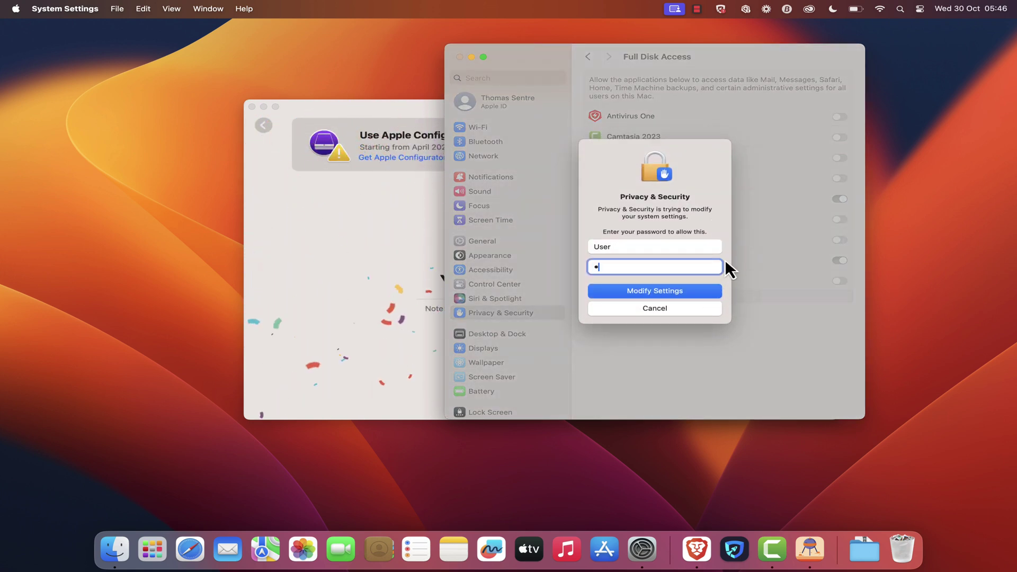
text(••)
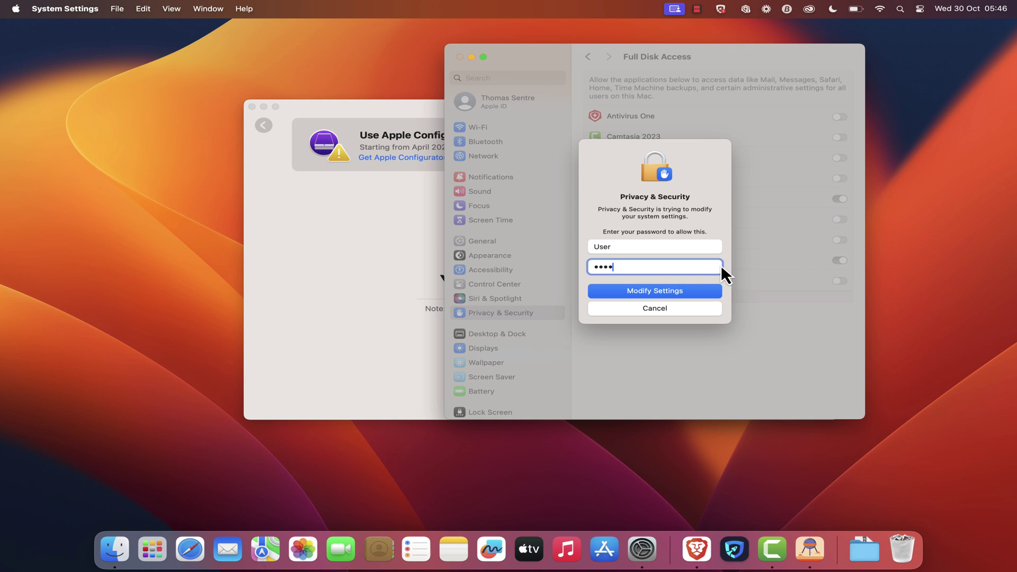
text(•)
click(689, 290)
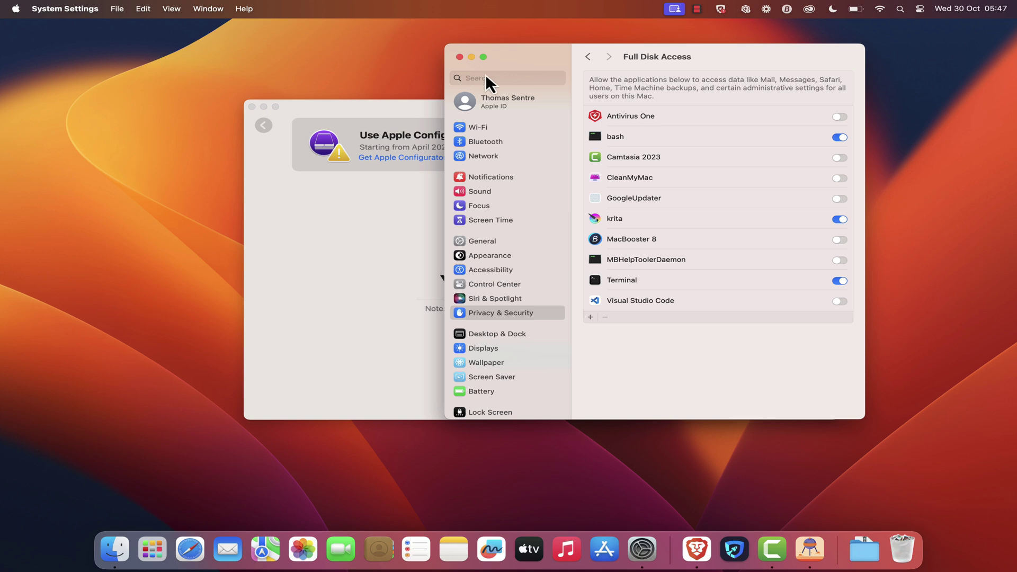
Close the settings and installer windows and launch iTunes from Finder's Applications folder
click(459, 57)
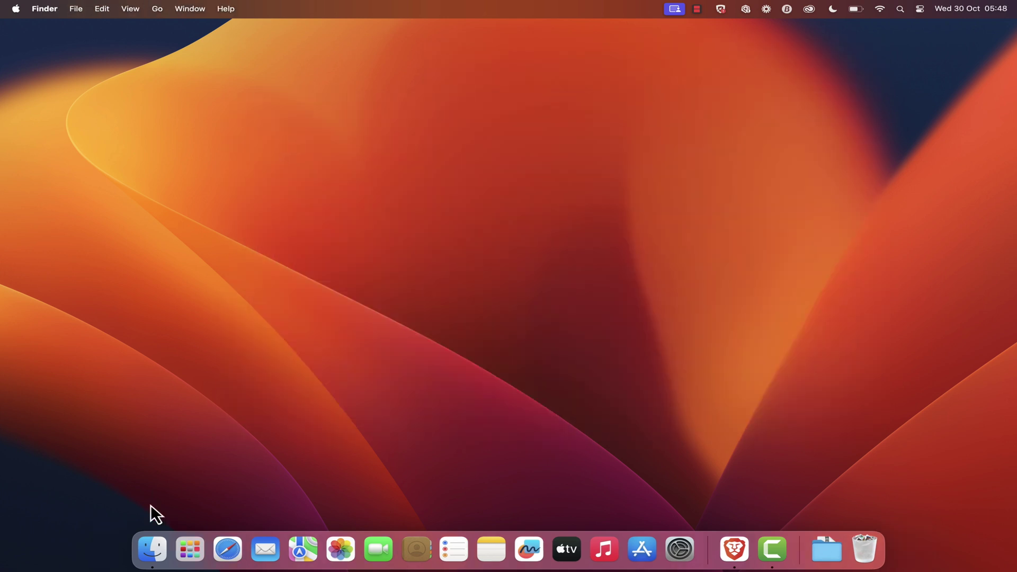
click(154, 557)
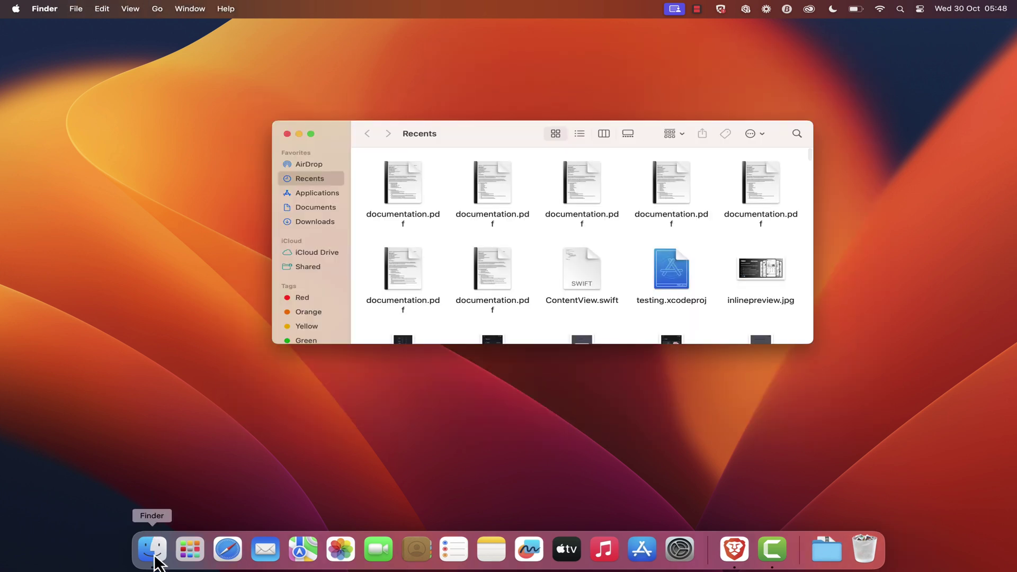
click(316, 194)
scroll(428, 230, down, 5)
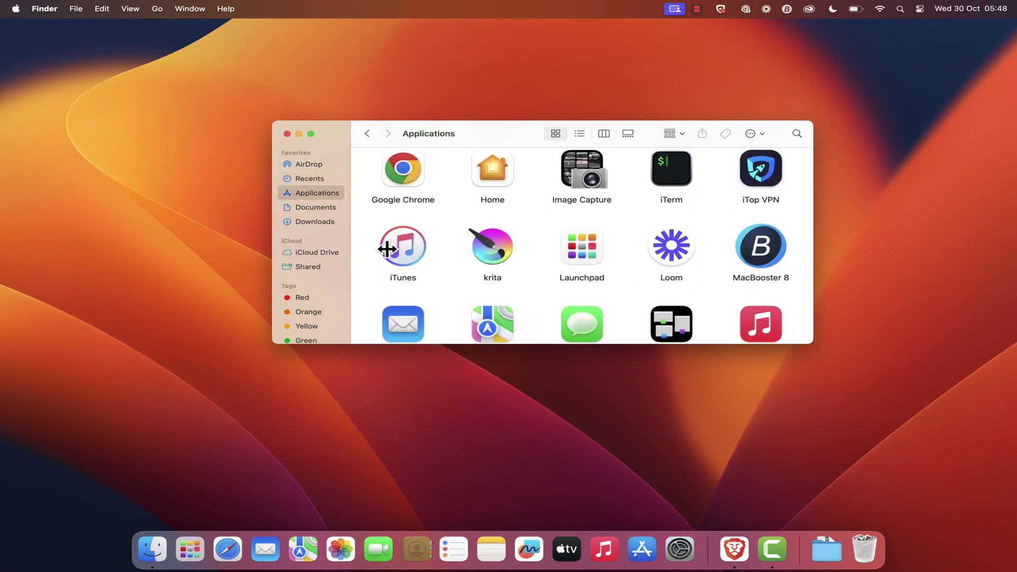
click(389, 249)
double_click(389, 249)
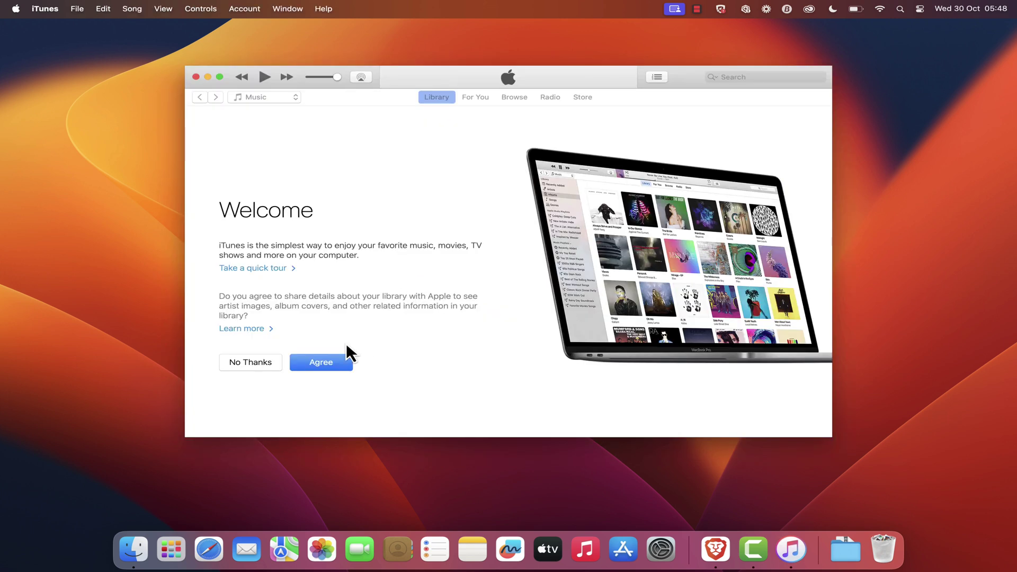
Agree on the Welcome screen, browse For You, Browse, Radio and Store, then return to Library
click(342, 359)
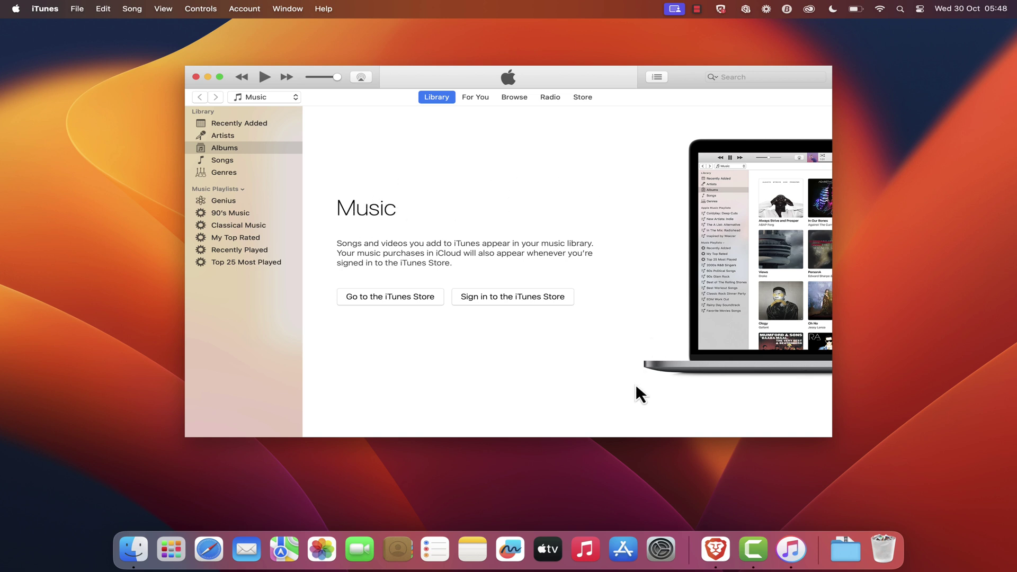
click(475, 98)
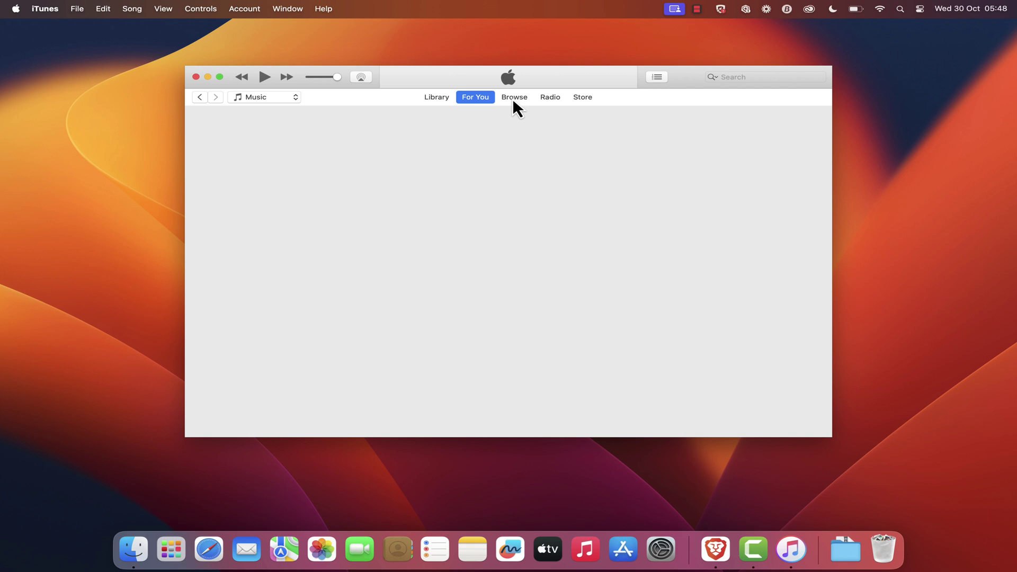
click(516, 100)
click(549, 98)
click(582, 99)
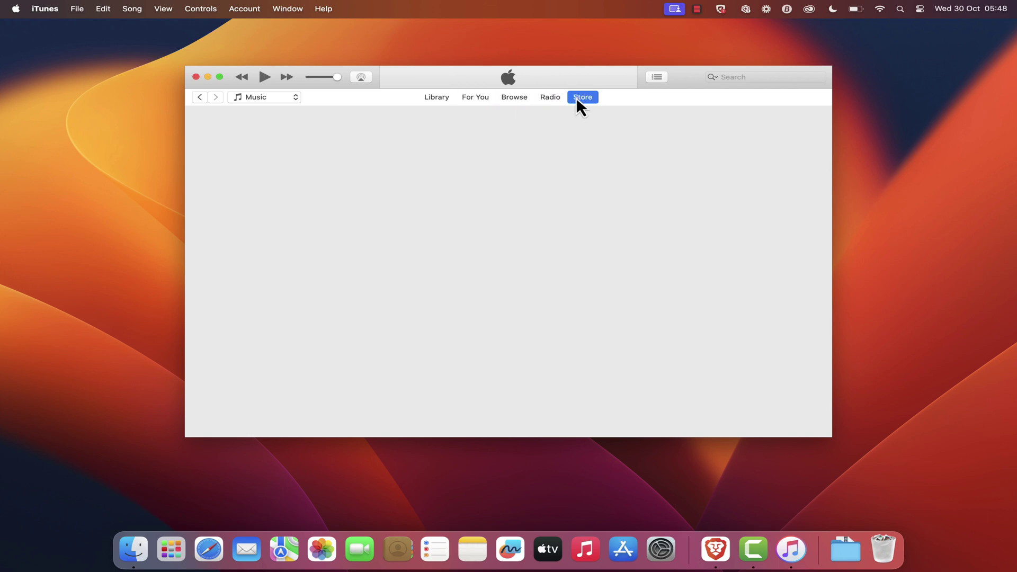
click(433, 100)
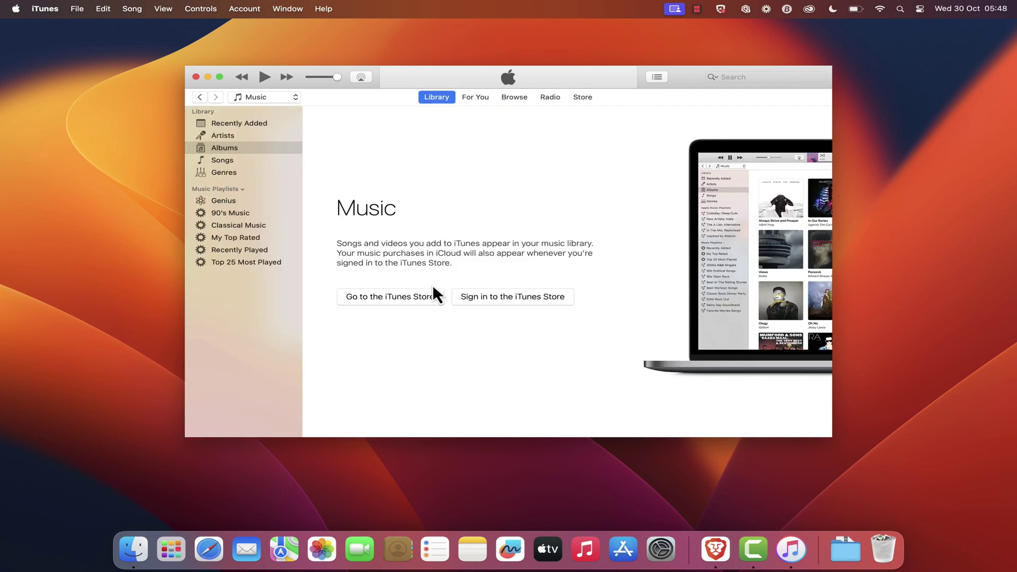